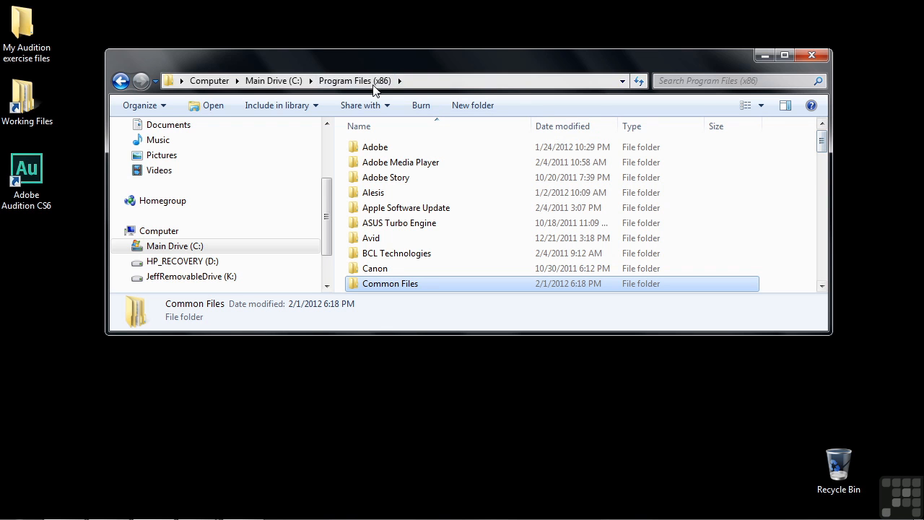
Open the Vstplugins folder inside the Steinberg folder of Program Files (x86)
{"action": "left_click_drag", "start_coordinate": [820, 144], "coordinate": [821, 258]}
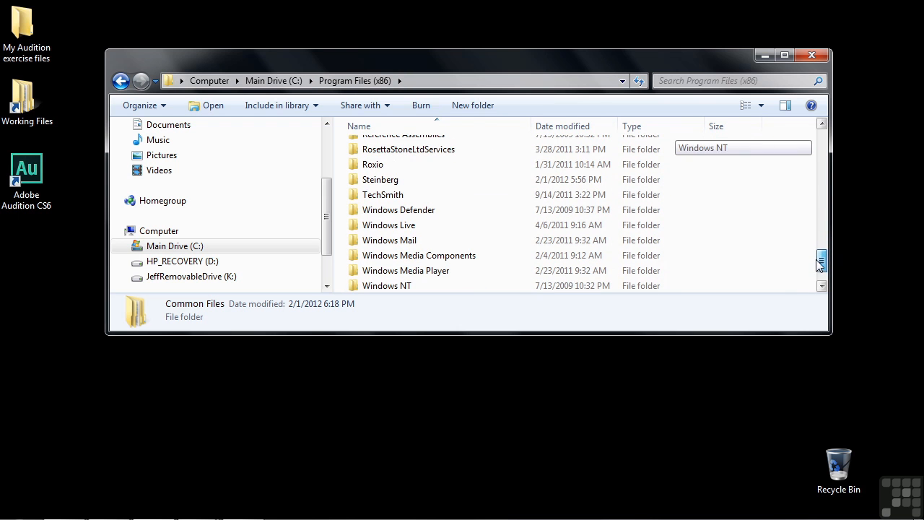
{"action": "double_click", "coordinate": [375, 186]}
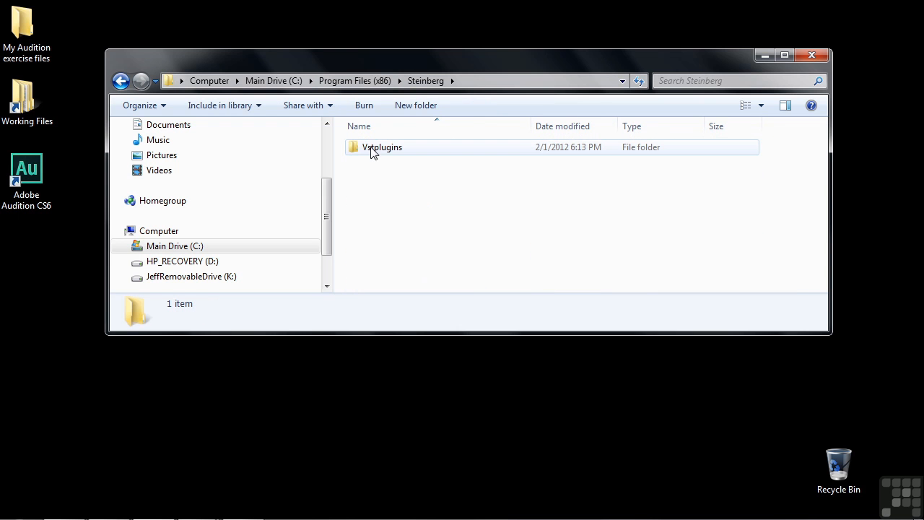
{"action": "double_click", "coordinate": [357, 151]}
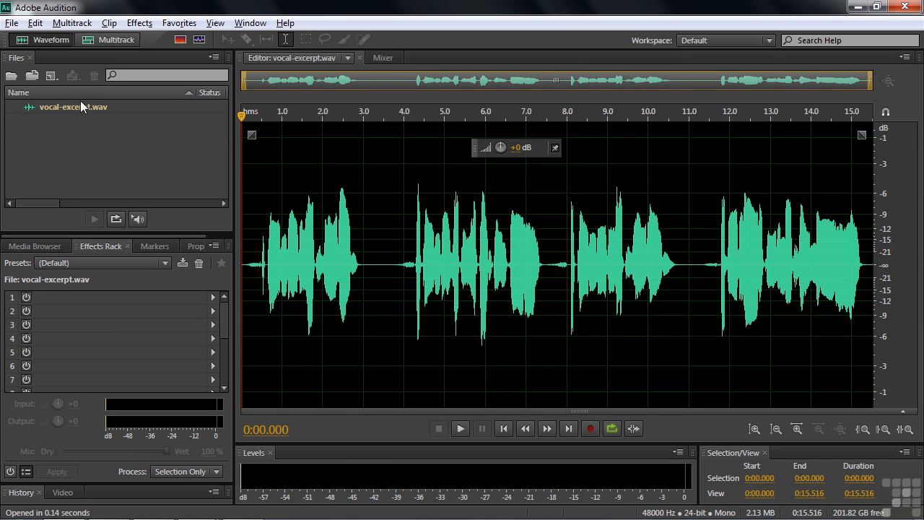
Reset the VST plug-in folders to the default in the Audio Plug-In Manager, accepting the deletion of custom folders
{"action": "left_click", "coordinate": [139, 23]}
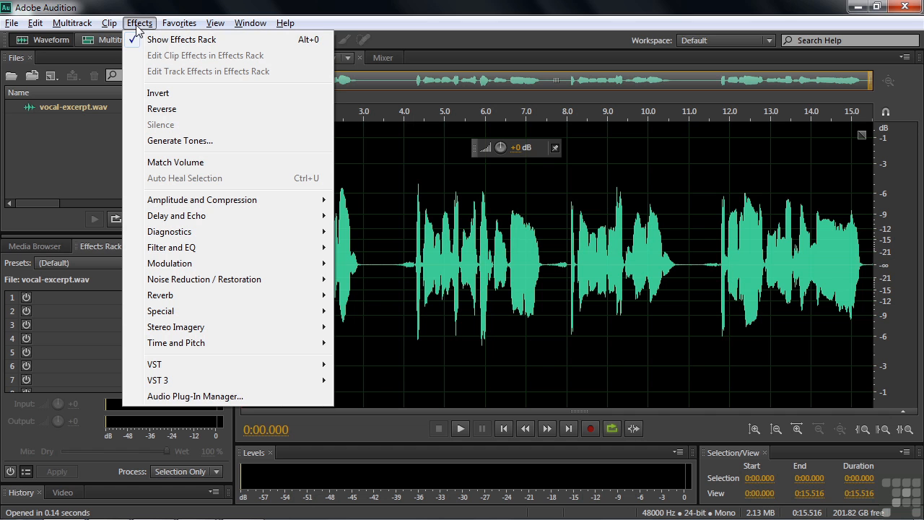
{"action": "left_click", "coordinate": [185, 398]}
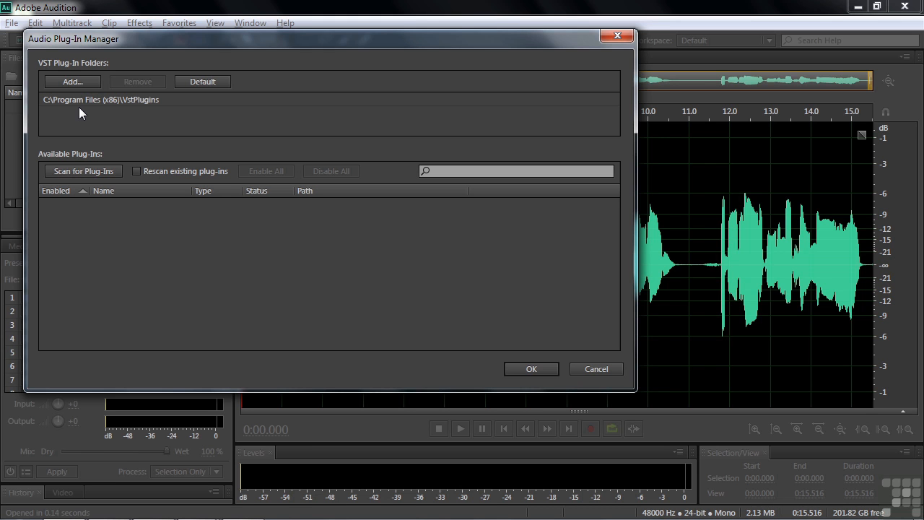
{"action": "left_click", "coordinate": [203, 83]}
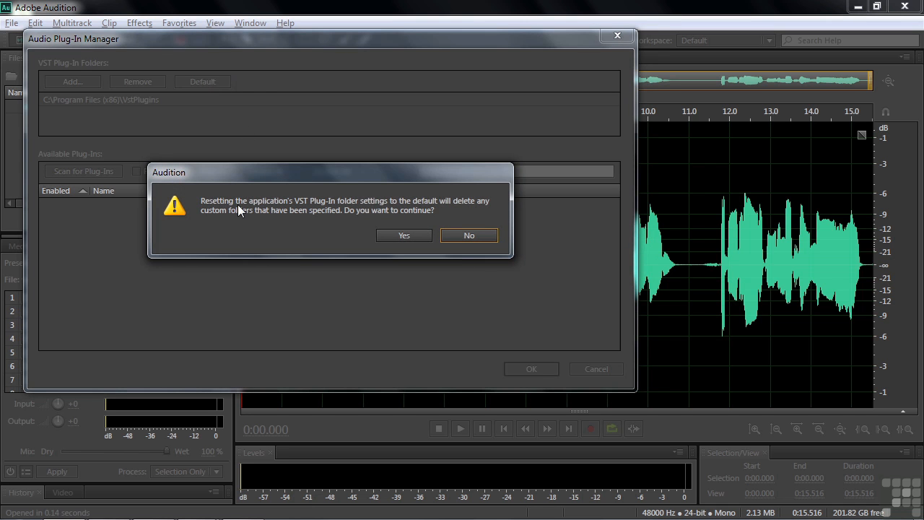
{"action": "left_click", "coordinate": [403, 236]}
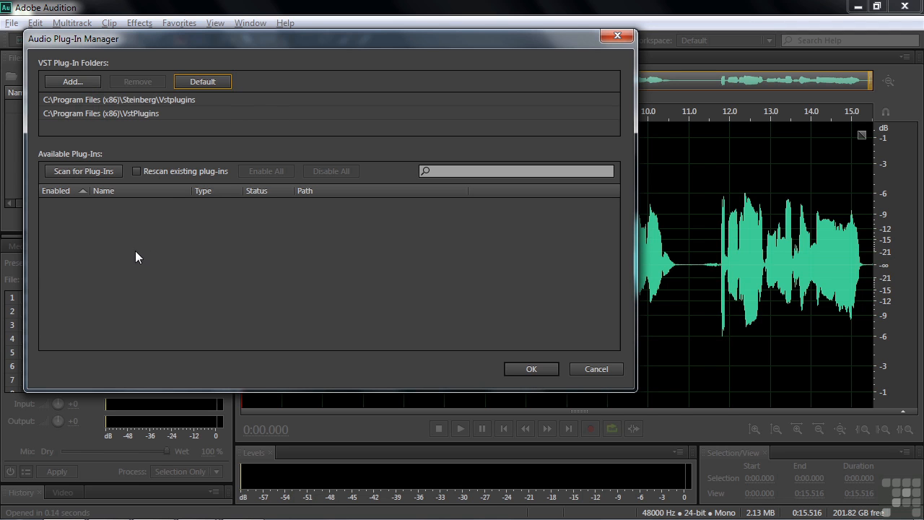
Scan the VST folders for plug-ins, enable all of them and apply the plug-in manager settings
{"action": "left_click", "coordinate": [76, 171]}
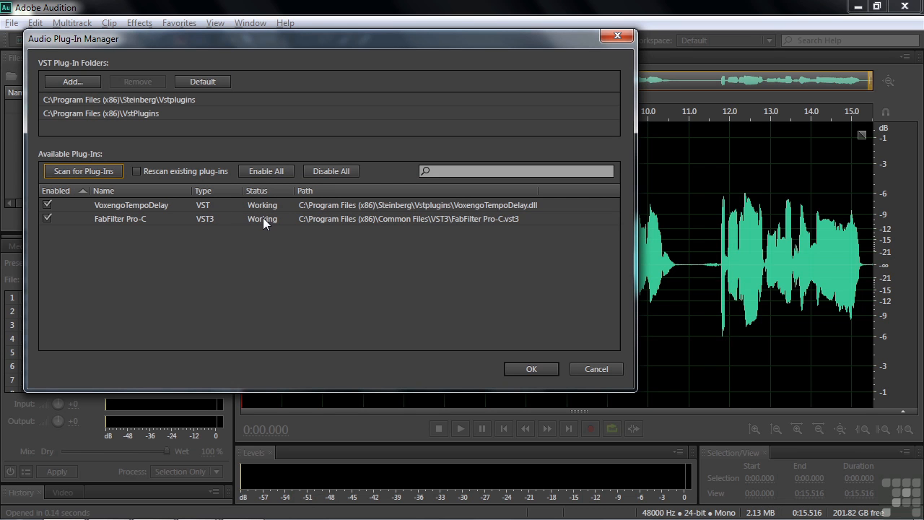
{"action": "left_click", "coordinate": [271, 172]}
{"action": "left_click", "coordinate": [531, 368]}
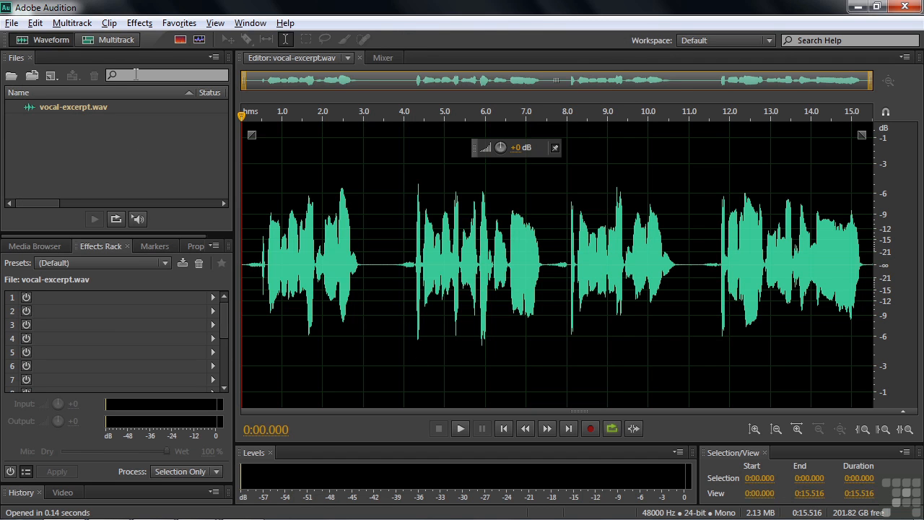
Check which plug-ins are offered under the VST and VST 3 effect categories
{"action": "left_click", "coordinate": [139, 23]}
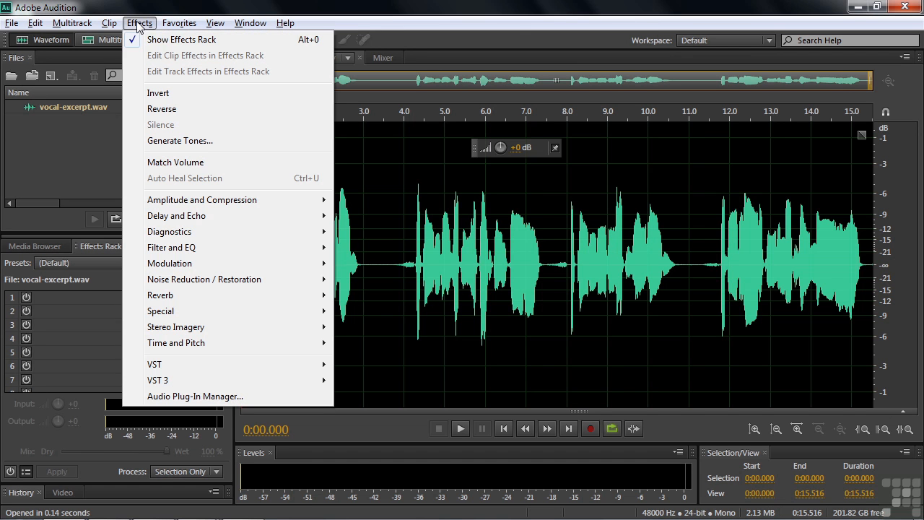
{"action": "mouse_move", "coordinate": [174, 366]}
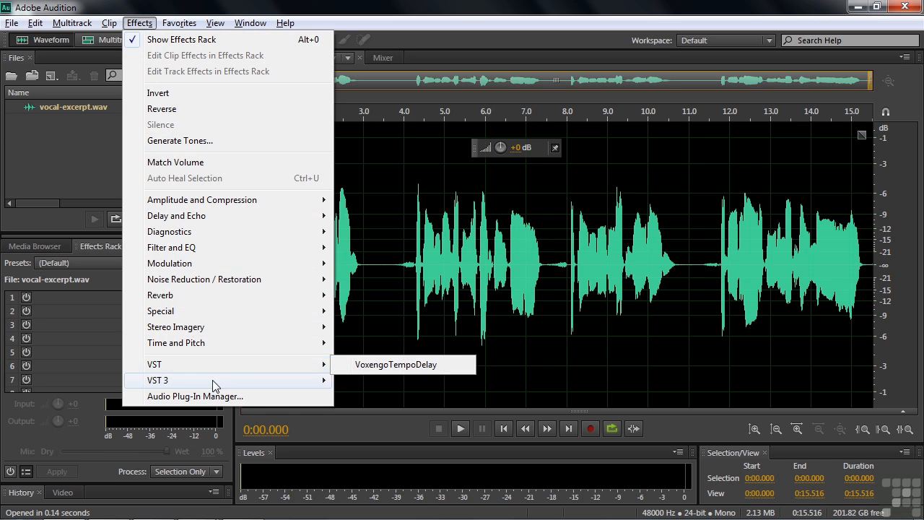
{"action": "mouse_move", "coordinate": [217, 384]}
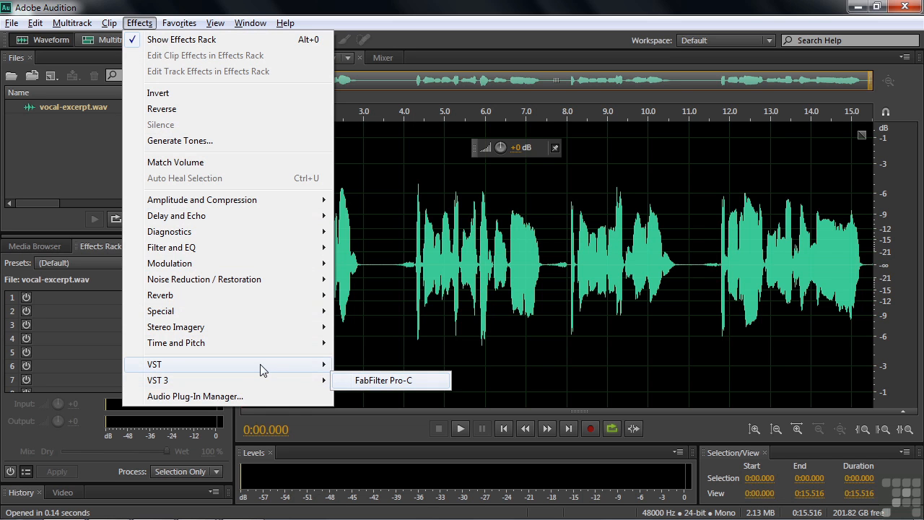
{"action": "mouse_move", "coordinate": [317, 366]}
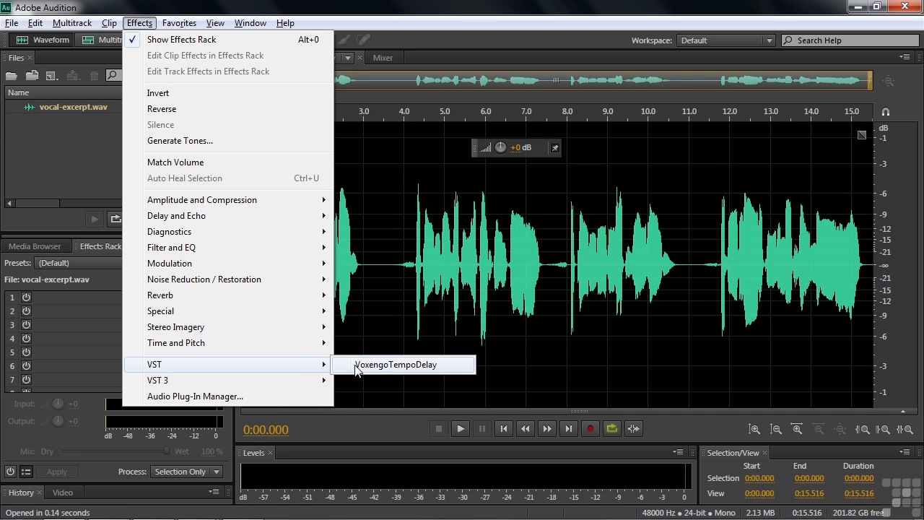
Set the Effects preference for sorting the effect menu to Vendor, Category
{"action": "mouse_move", "coordinate": [32, 23]}
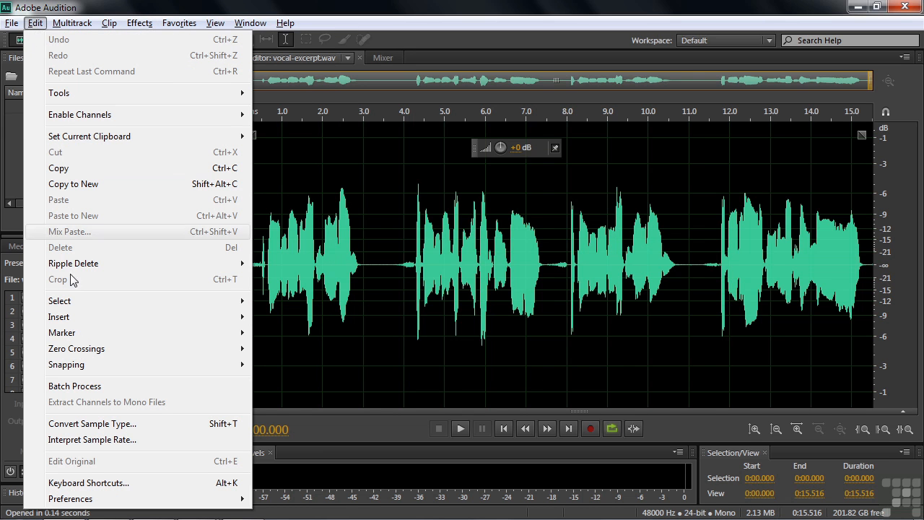
{"action": "mouse_move", "coordinate": [92, 503]}
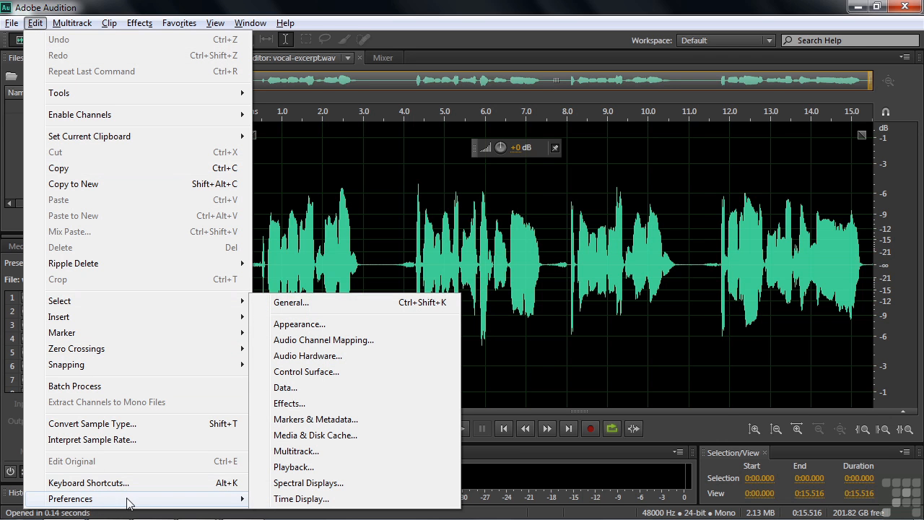
{"action": "left_click", "coordinate": [297, 407]}
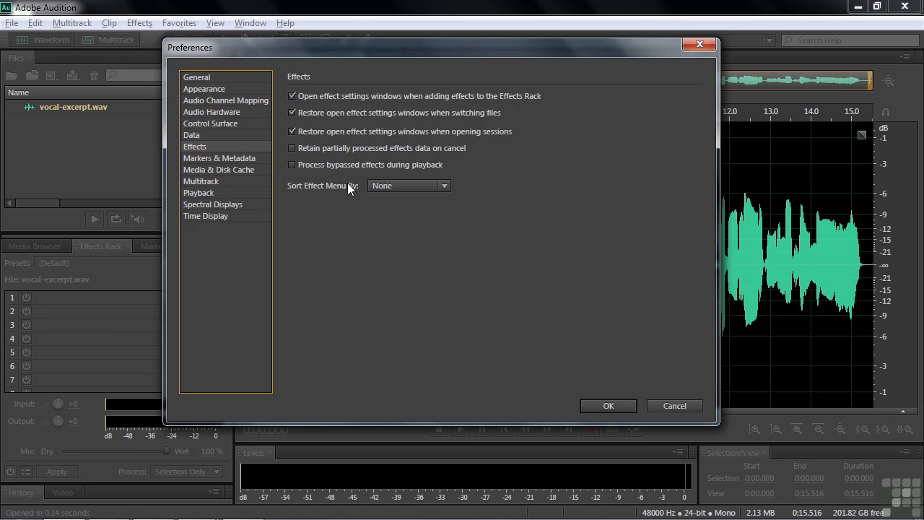
{"action": "left_click", "coordinate": [446, 185]}
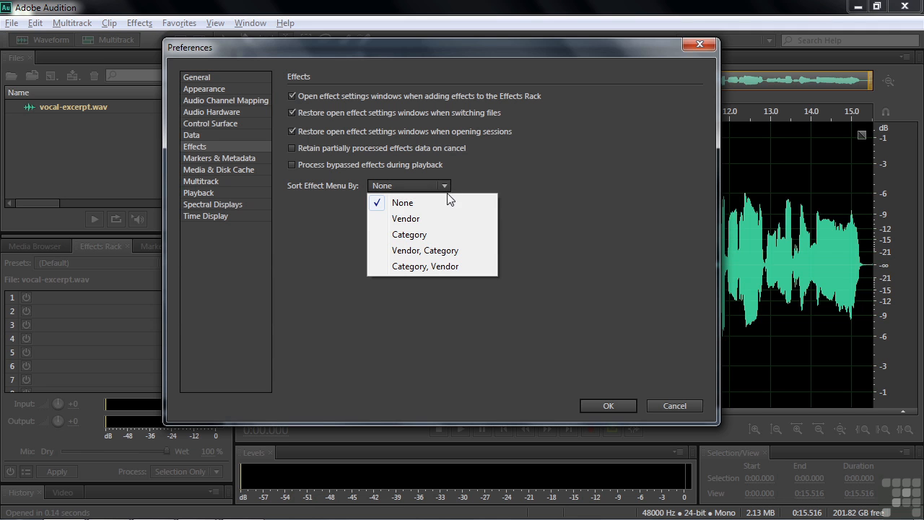
{"action": "left_click", "coordinate": [455, 251]}
{"action": "left_click", "coordinate": [603, 405]}
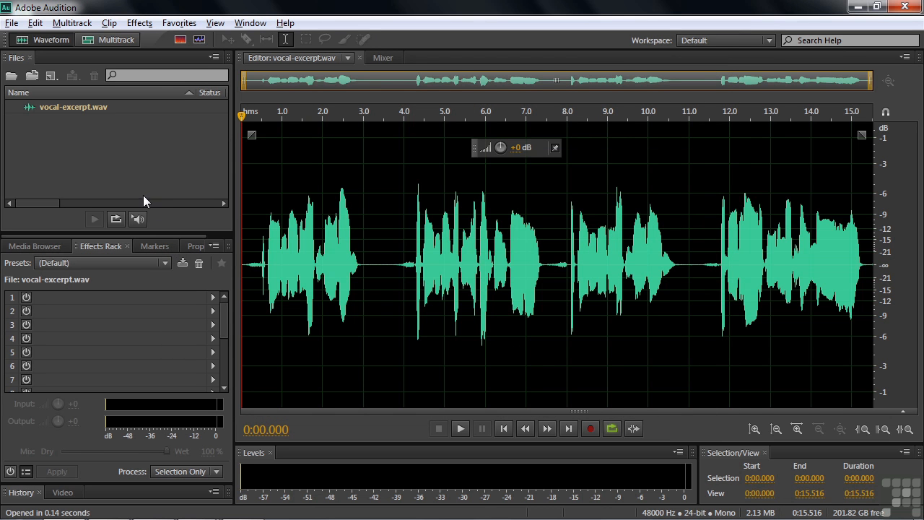
Examine how the VST and VST 3 effects are grouped by vendor and category
{"action": "left_click", "coordinate": [140, 24]}
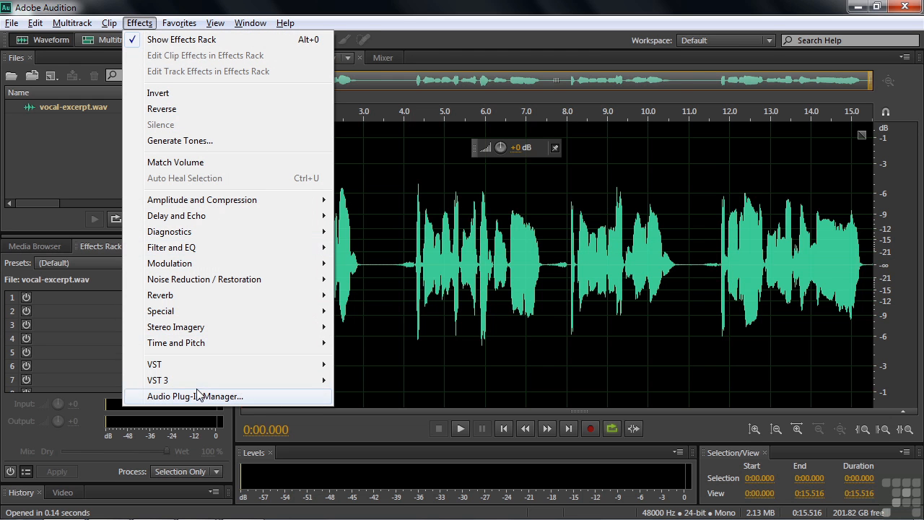
{"action": "mouse_move", "coordinate": [371, 364]}
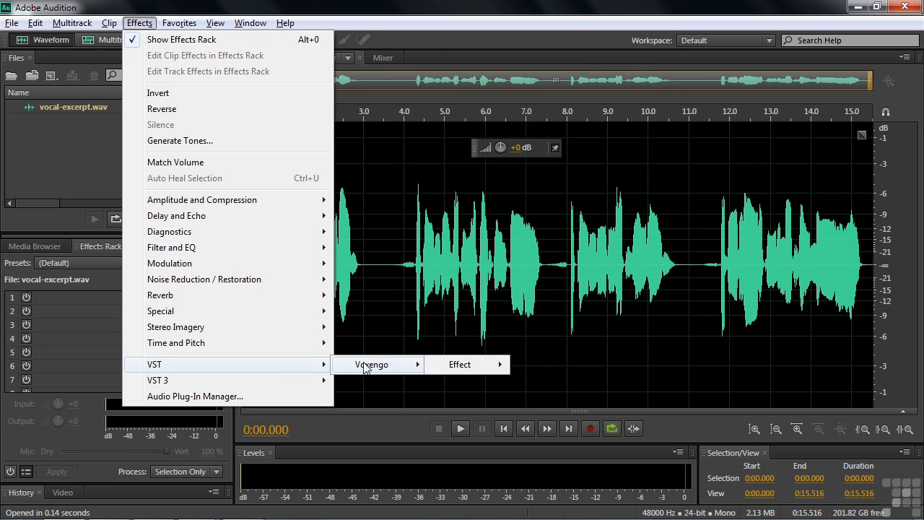
{"action": "mouse_move", "coordinate": [467, 368]}
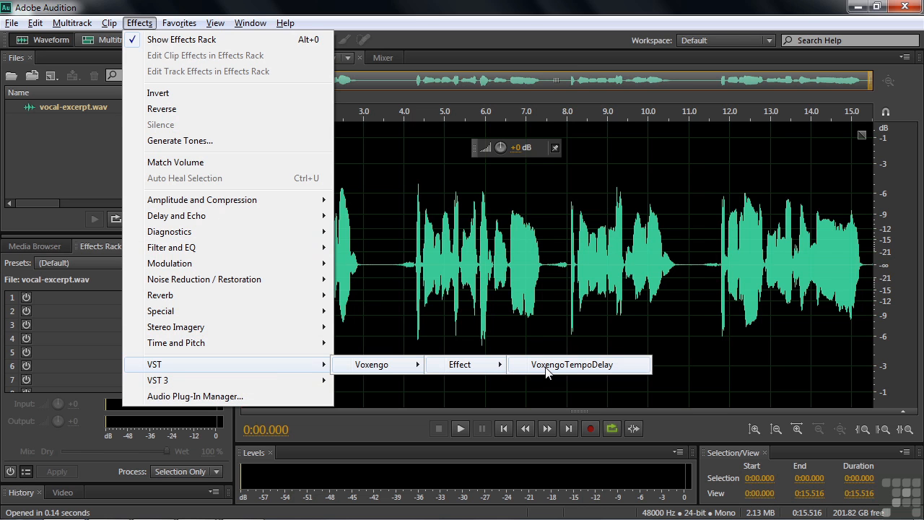
{"action": "mouse_move", "coordinate": [224, 385]}
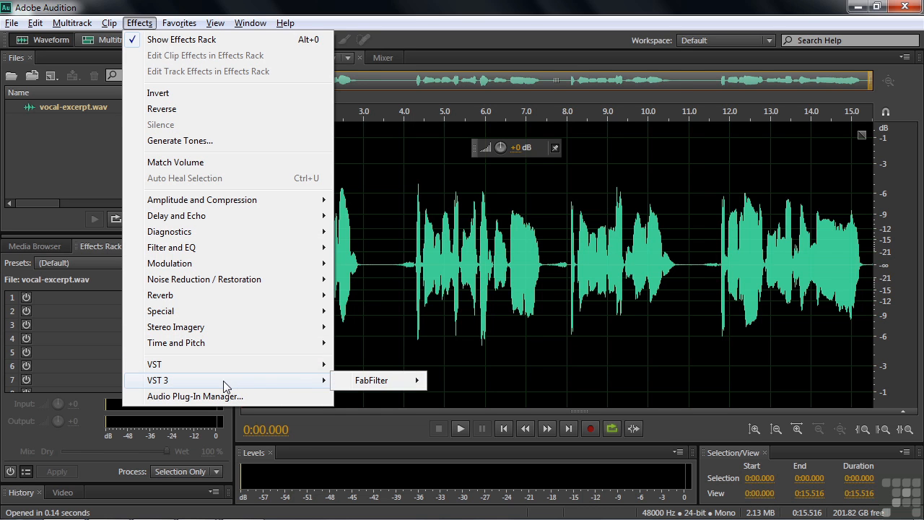
{"action": "mouse_move", "coordinate": [371, 382]}
{"action": "mouse_move", "coordinate": [451, 385]}
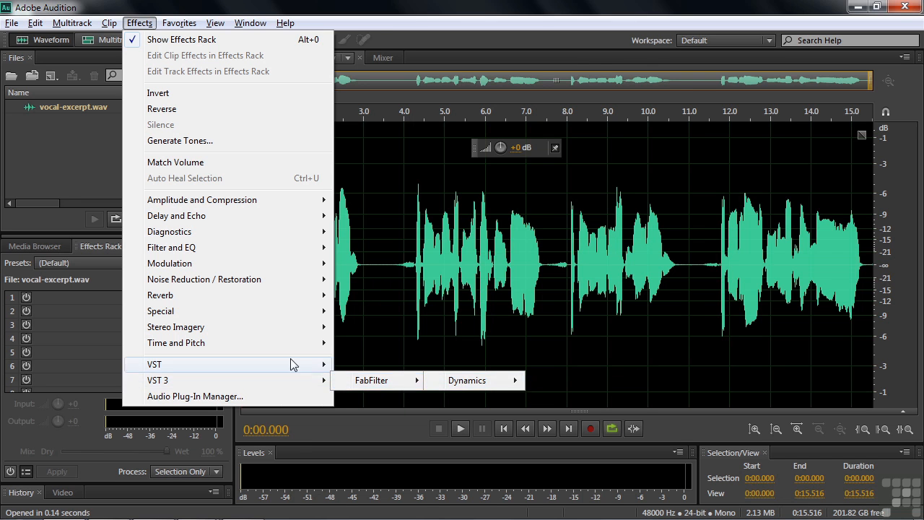
{"action": "left_click", "coordinate": [34, 136]}
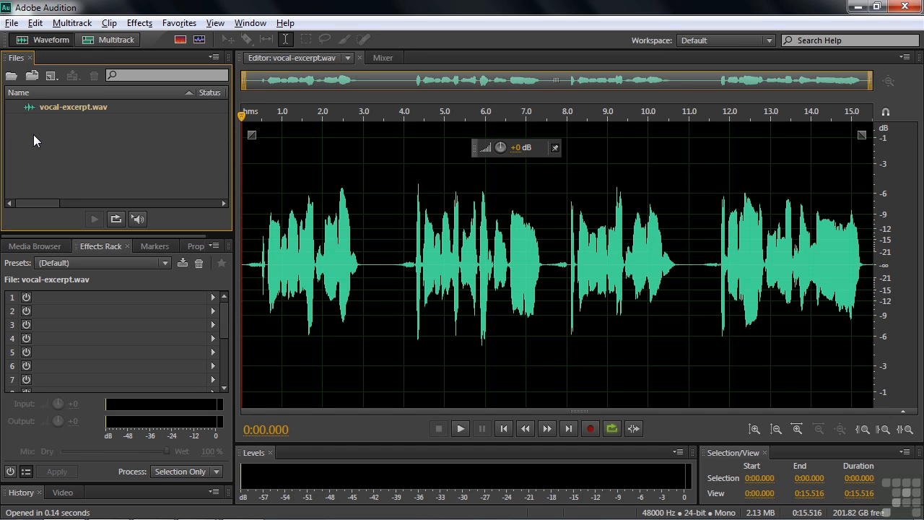
Set the effect menu sorting in the Effects preferences back to None
{"action": "left_click", "coordinate": [35, 22]}
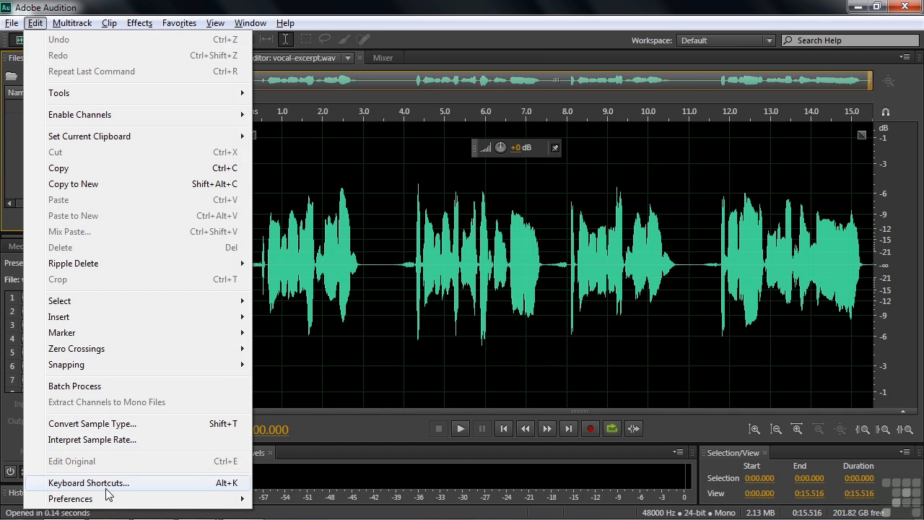
{"action": "mouse_move", "coordinate": [108, 498]}
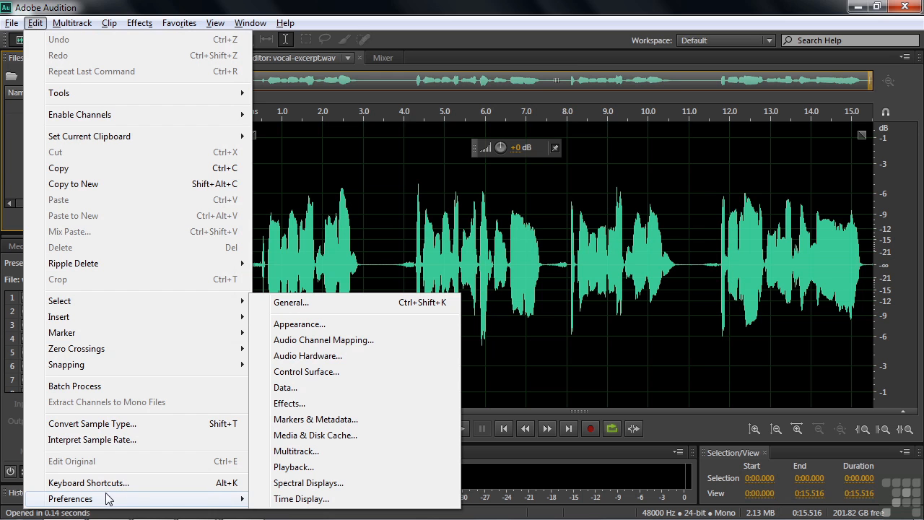
{"action": "left_click", "coordinate": [296, 403]}
{"action": "left_click", "coordinate": [446, 185]}
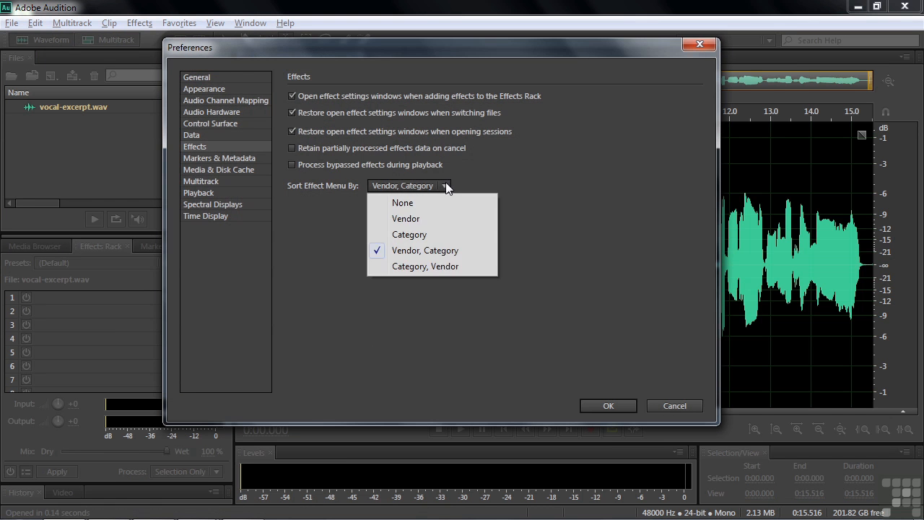
{"action": "left_click", "coordinate": [418, 202]}
{"action": "left_click", "coordinate": [609, 405]}
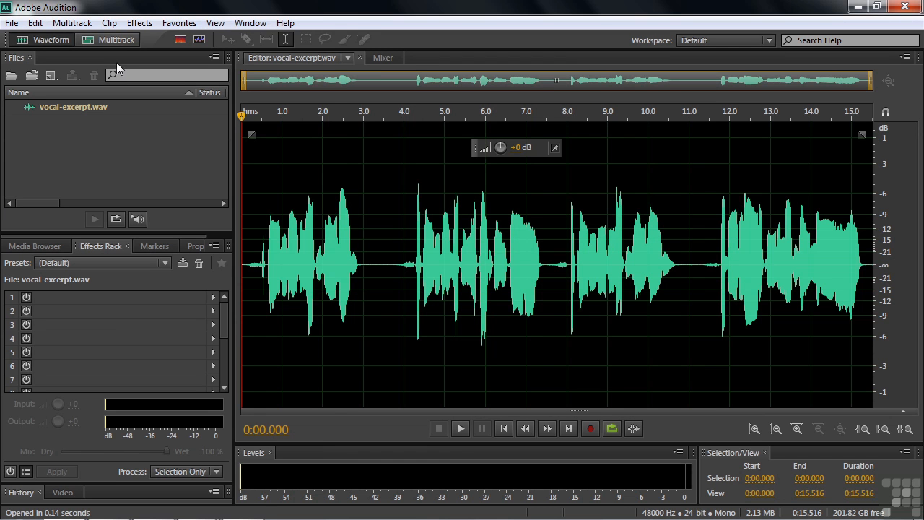
Check how the VST effects are listed without vendor and category grouping
{"action": "left_click", "coordinate": [139, 22]}
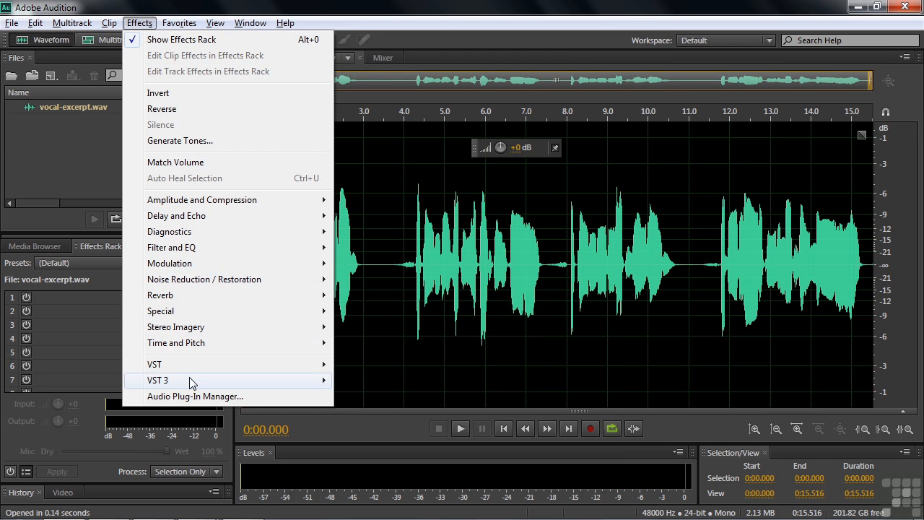
{"action": "mouse_move", "coordinate": [182, 368]}
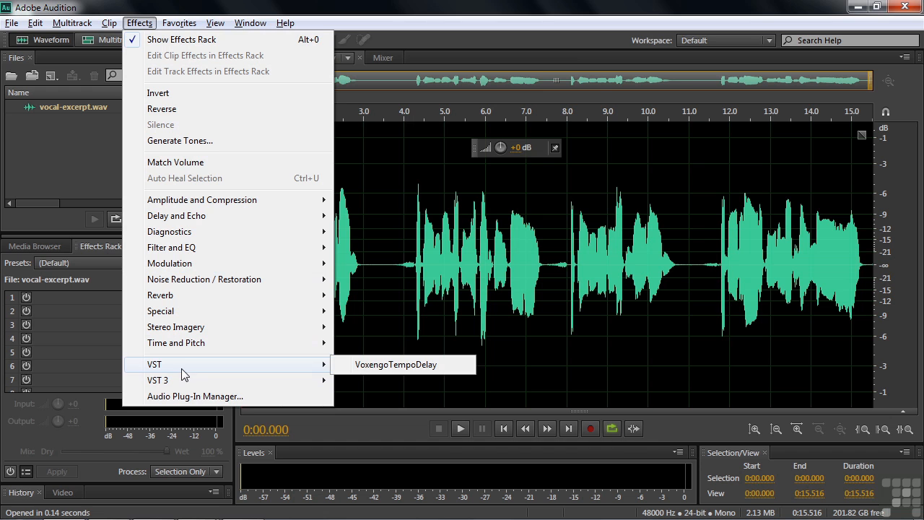
{"action": "mouse_move", "coordinate": [278, 343]}
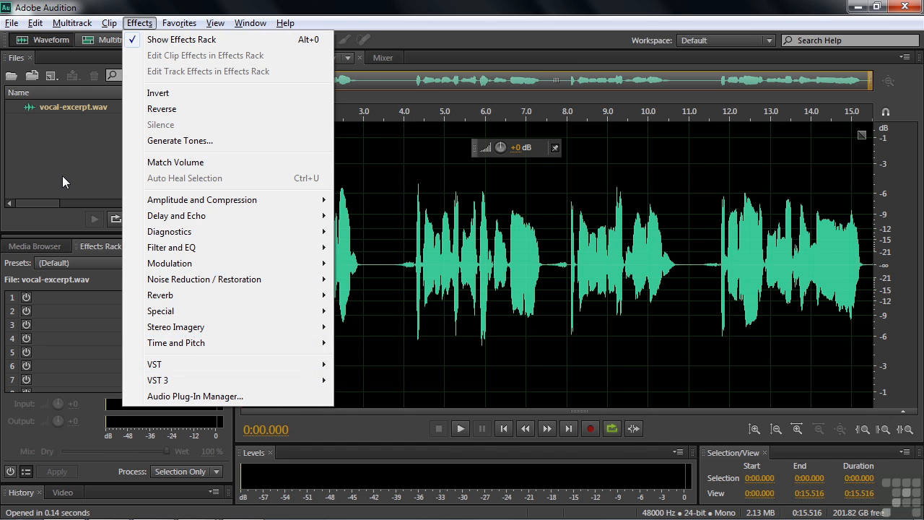
{"action": "left_click", "coordinate": [60, 171]}
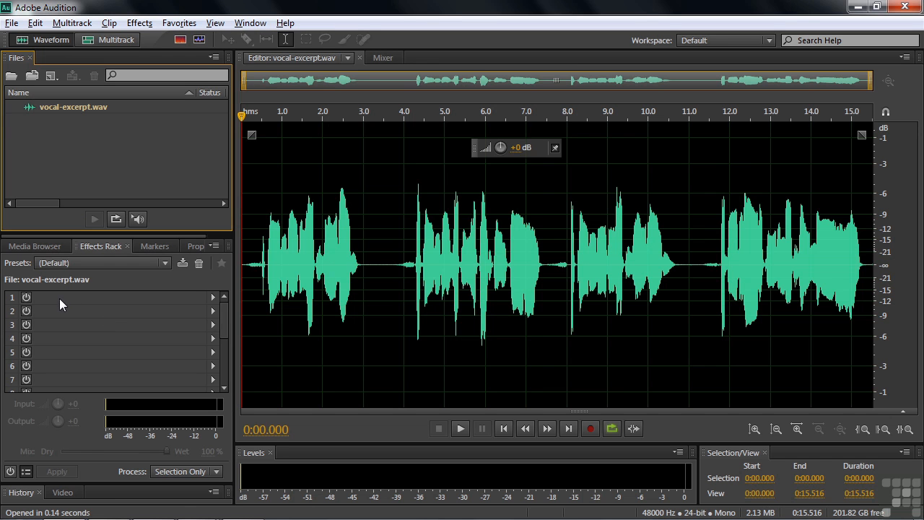
Add the VoxengoTempoDelay VST effect to slot 1 of the Effects Rack and close its settings window
{"action": "left_click", "coordinate": [213, 298]}
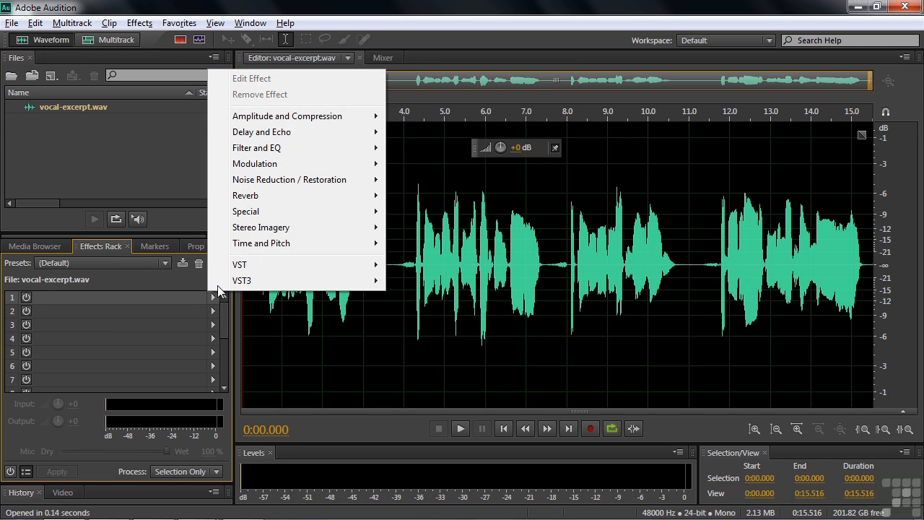
{"action": "mouse_move", "coordinate": [237, 266]}
{"action": "left_click", "coordinate": [436, 266]}
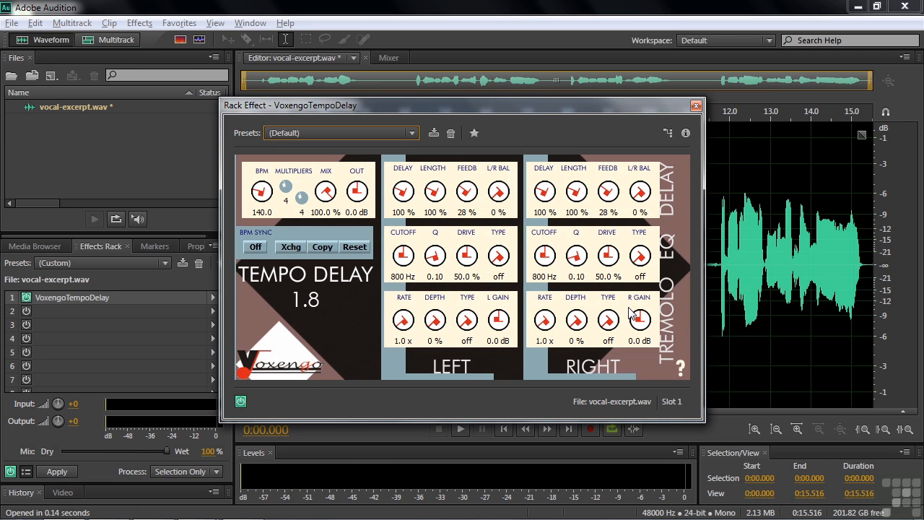
{"action": "left_click", "coordinate": [695, 106]}
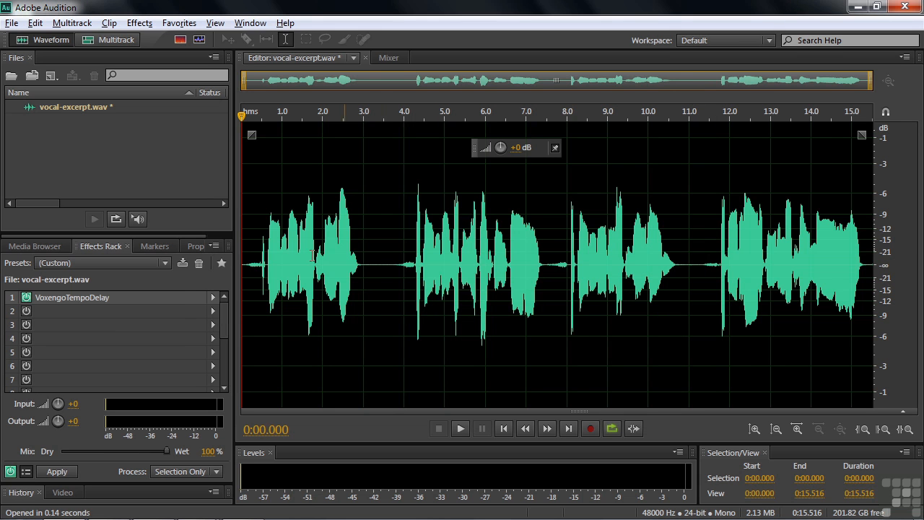
Add the FabFilter Pro-C VST3 effect to slot 2 of the Effects Rack in evaluation mode and move its window off the waveform's start
{"action": "left_click", "coordinate": [212, 310]}
{"action": "mouse_move", "coordinate": [231, 296]}
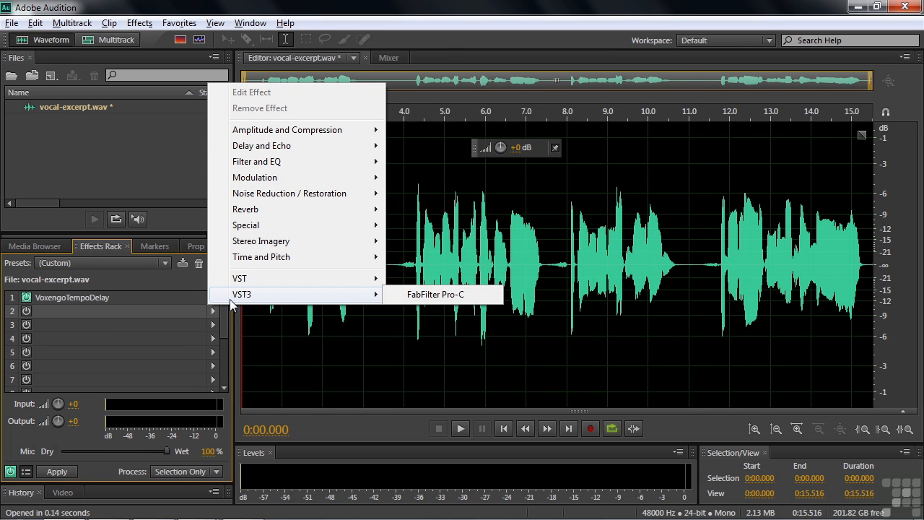
{"action": "left_click", "coordinate": [426, 296]}
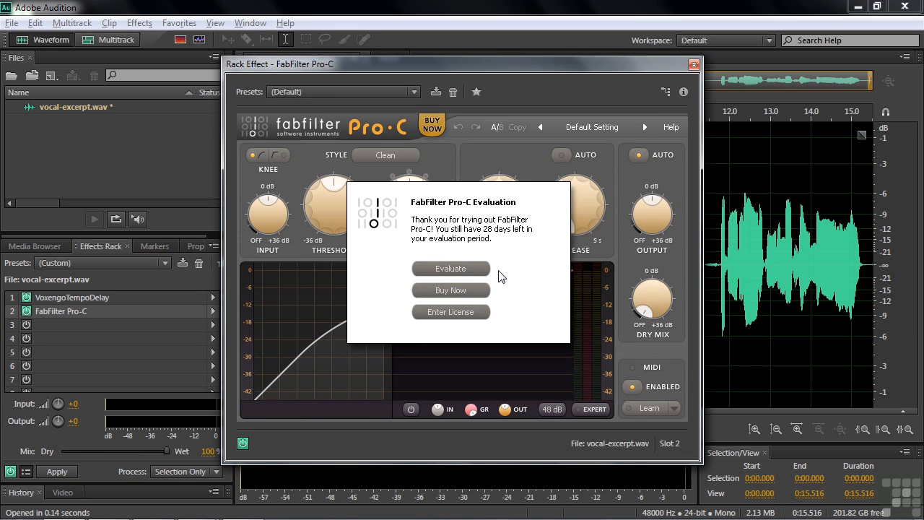
{"action": "left_click", "coordinate": [456, 267]}
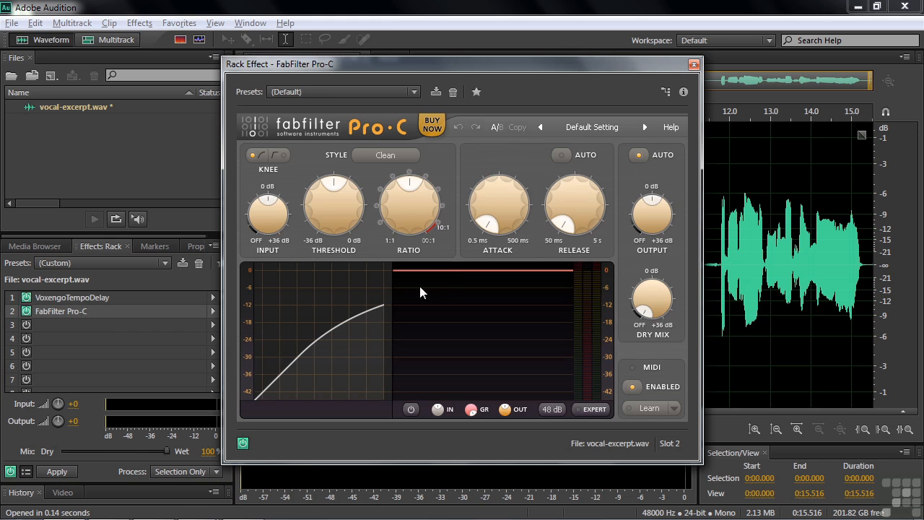
{"action": "left_click_drag", "start_coordinate": [494, 64], "coordinate": [614, 51]}
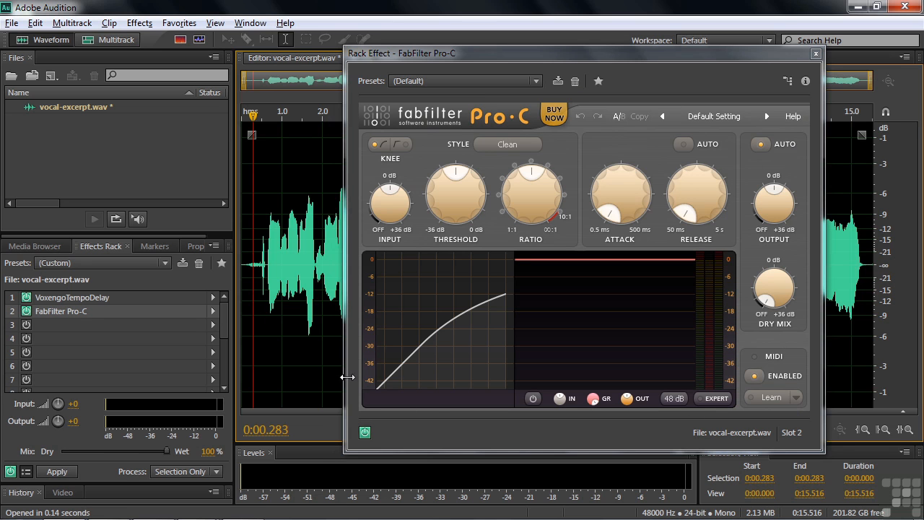
{"action": "left_click", "coordinate": [487, 52]}
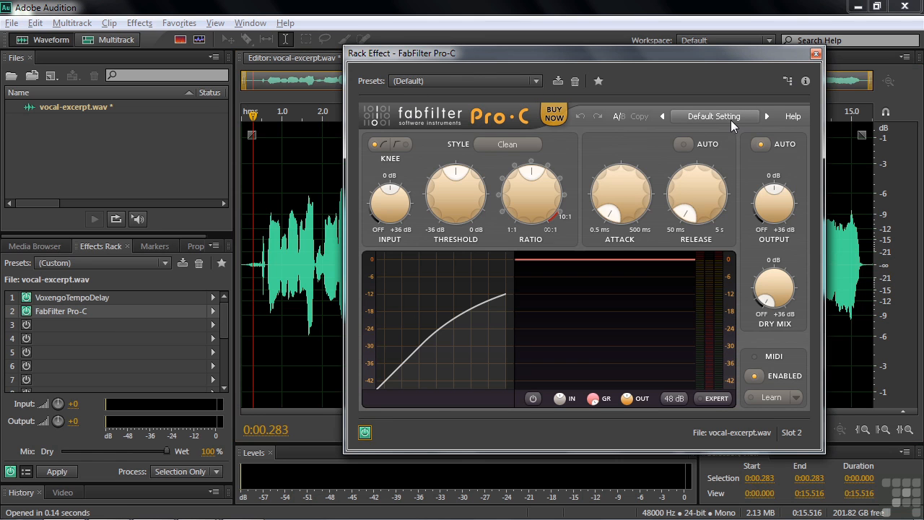
Load the plug-in's own Basic Punch bM preset in FabFilter Pro-C and check the rack effect's separate preset list
{"action": "left_click", "coordinate": [767, 116]}
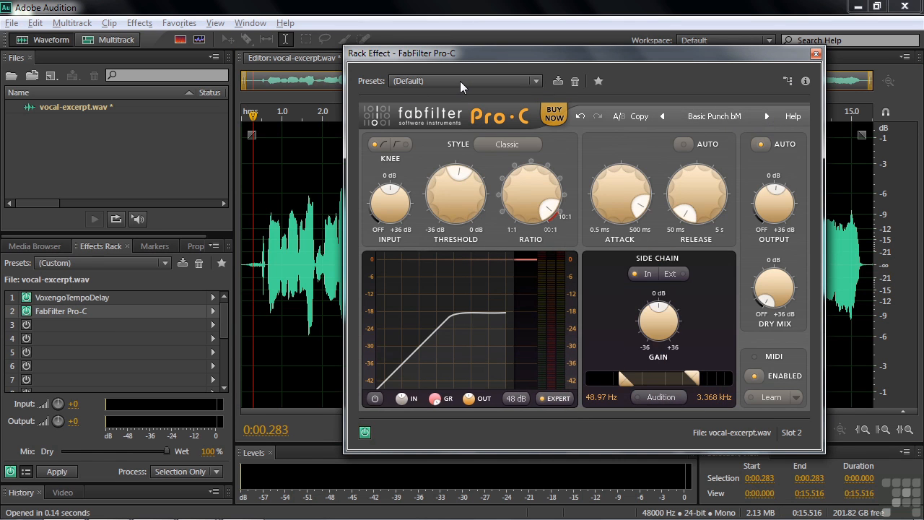
{"action": "left_click", "coordinate": [534, 82]}
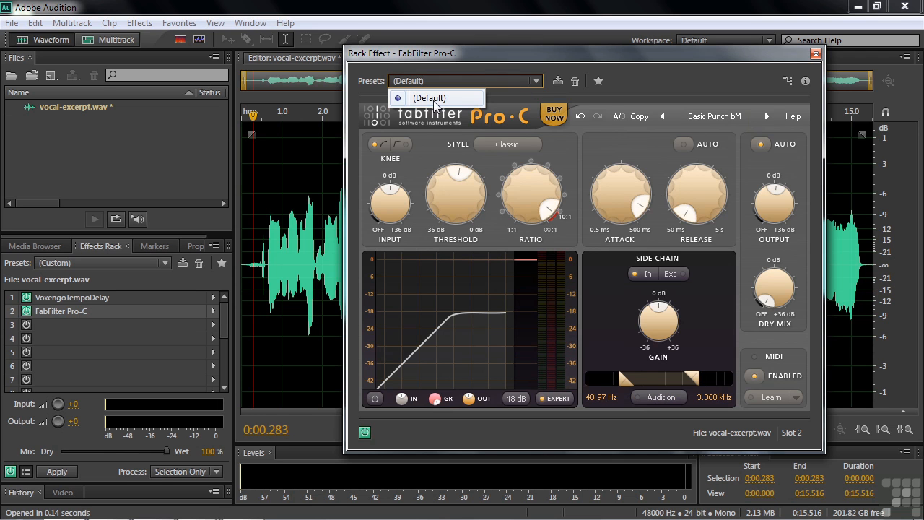
{"action": "left_click", "coordinate": [536, 82]}
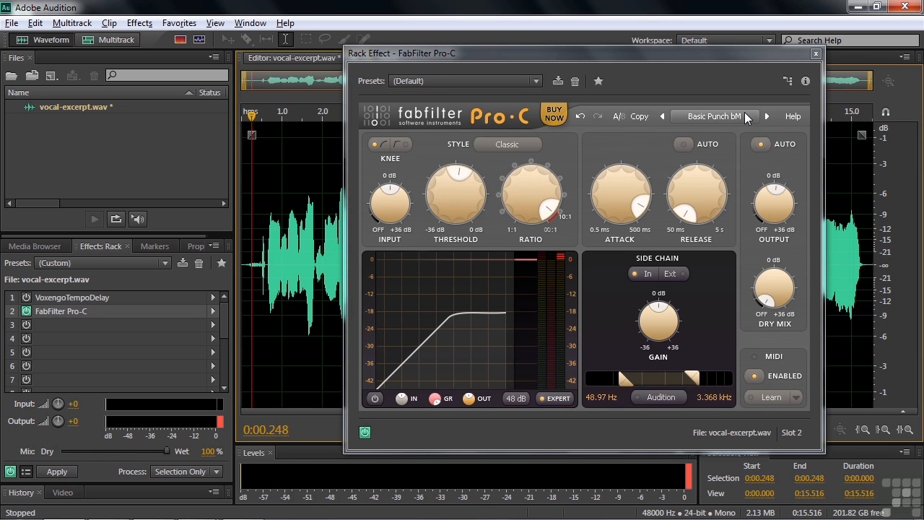
Play the vocal while stepping FabFilter Pro-C through its built-in presets to Hard Knee Crush bM, and close its window after stopping playback
{"action": "key", "text": "space"}
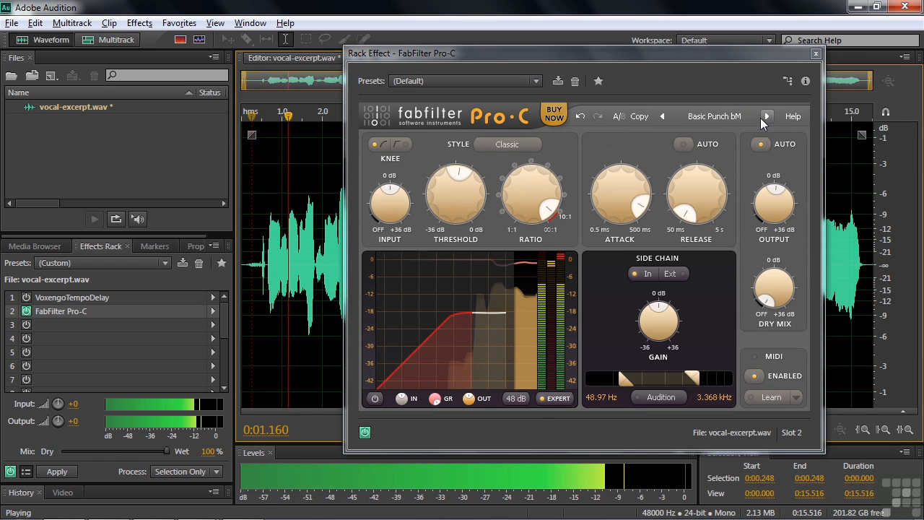
{"action": "left_click", "coordinate": [767, 116]}
{"action": "left_click", "coordinate": [766, 116]}
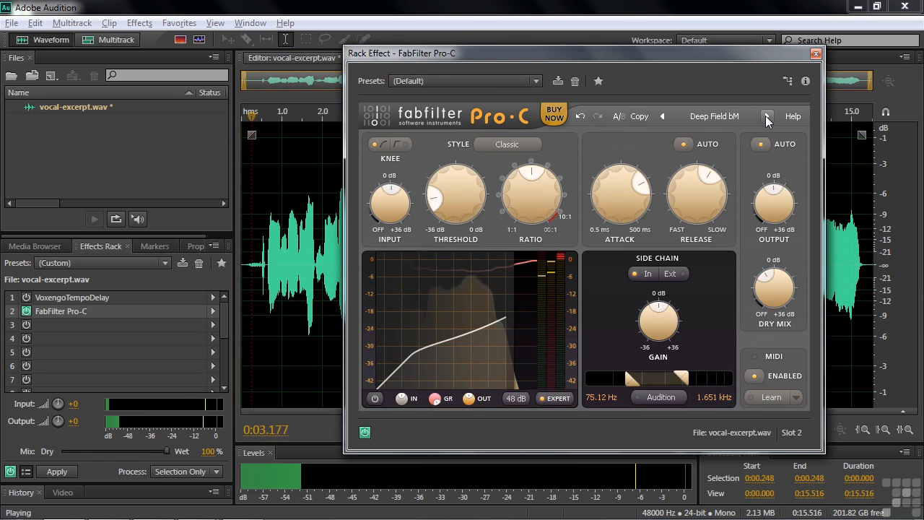
{"action": "left_click", "coordinate": [767, 116]}
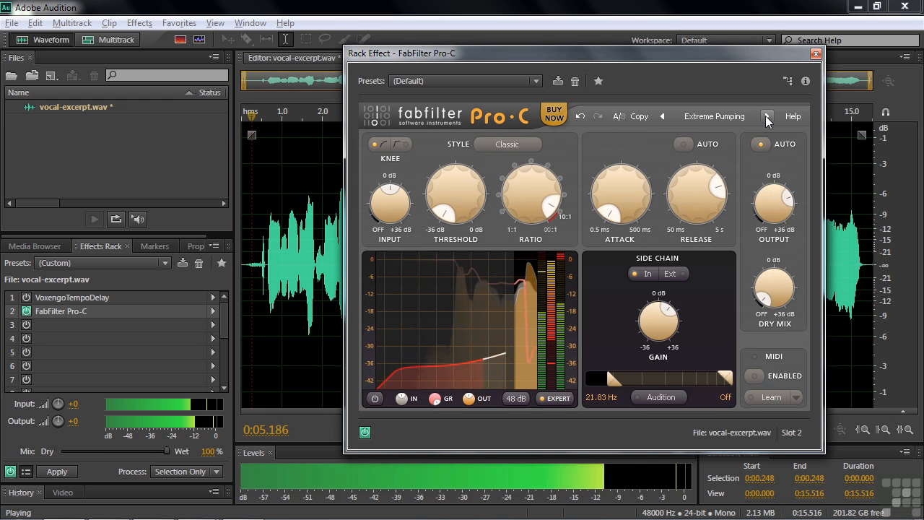
{"action": "left_click", "coordinate": [766, 116]}
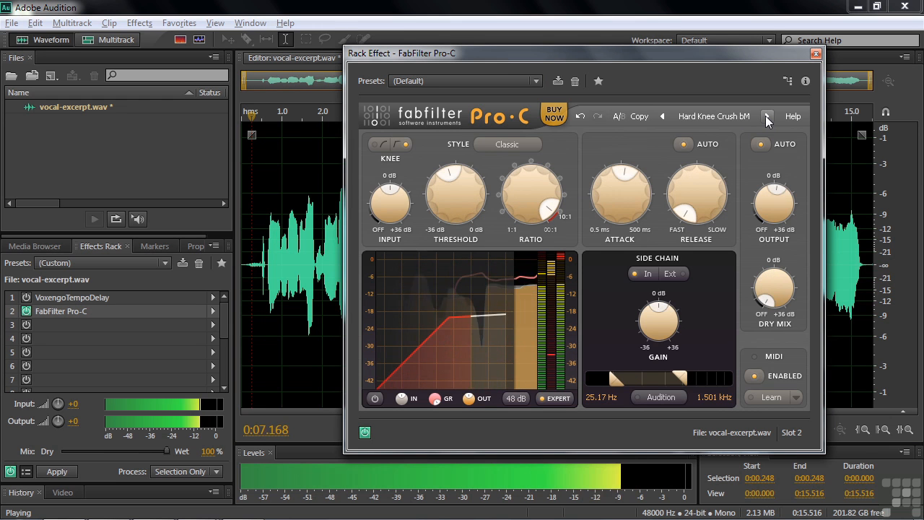
{"action": "key", "text": "space"}
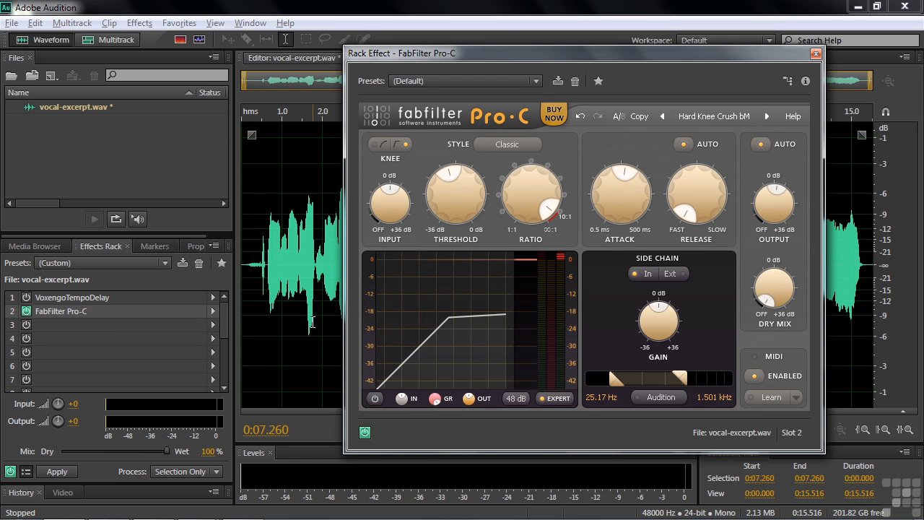
{"action": "left_click", "coordinate": [816, 53]}
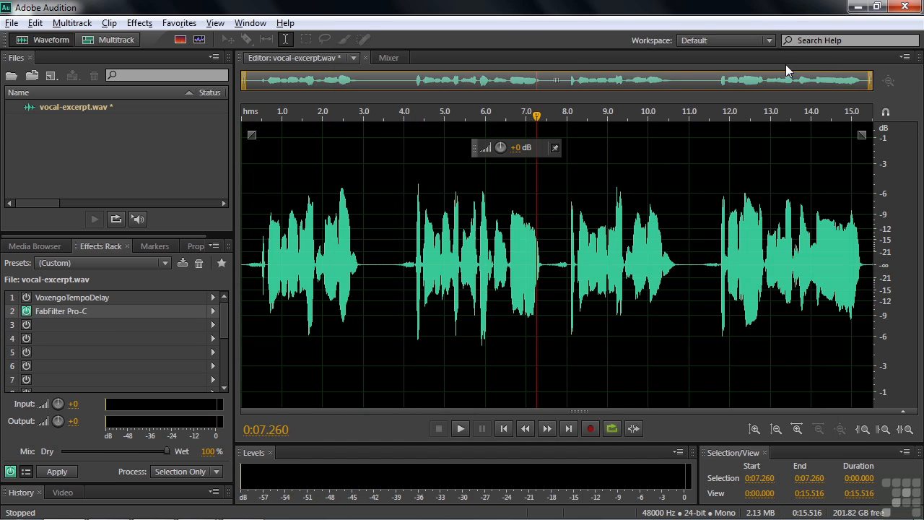
Bypass FabFilter Pro-C, switch VoxengoTempoDelay on, and open its settings window to view the available presets
{"action": "left_click", "coordinate": [54, 298]}
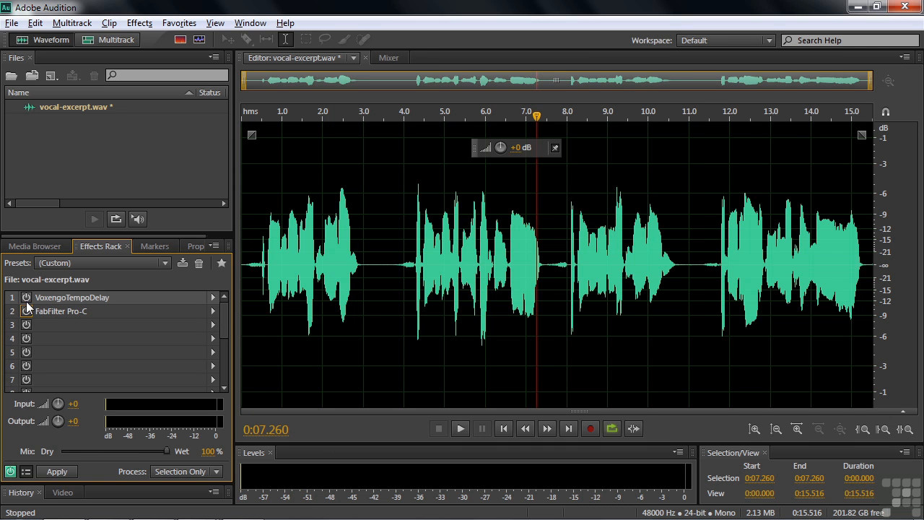
{"action": "double_click", "coordinate": [99, 298]}
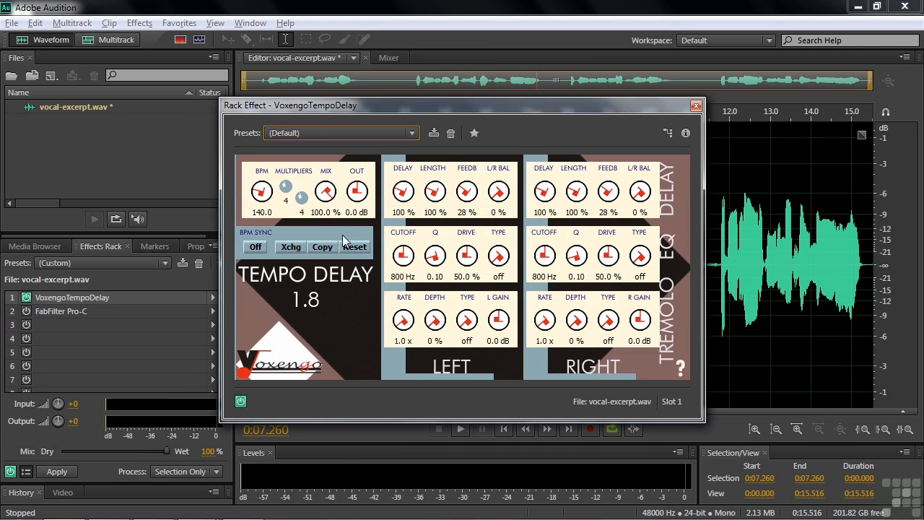
{"action": "left_click_drag", "start_coordinate": [509, 109], "coordinate": [580, 104]}
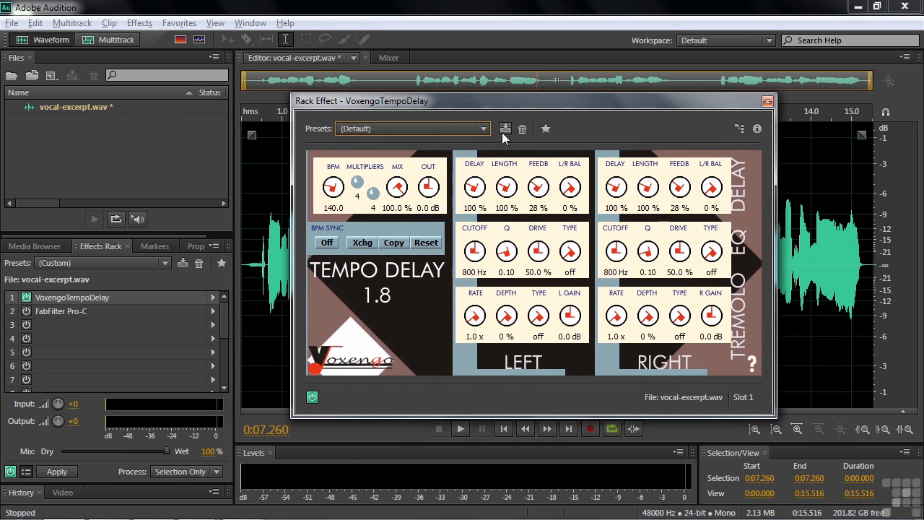
{"action": "left_click", "coordinate": [483, 128]}
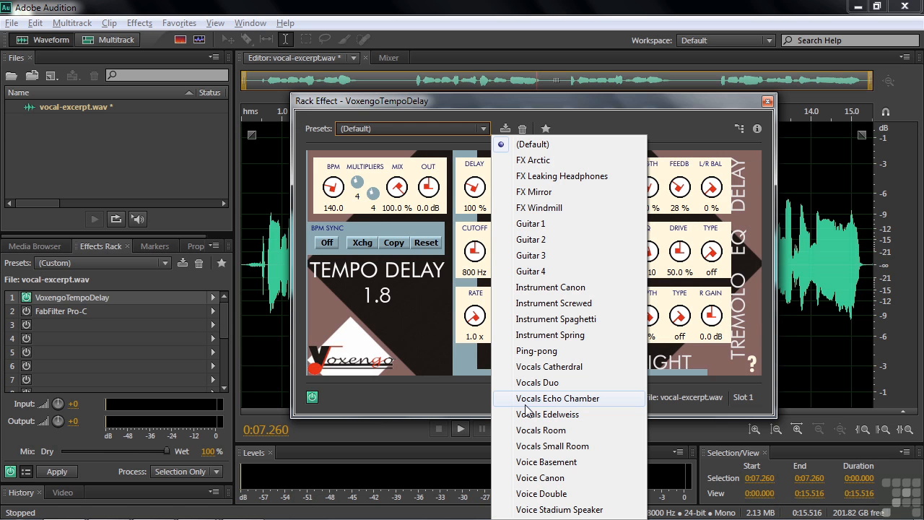
Play the vocal from 0:00.461 while trying VoxengoTempoDelay's Guitar 4 and then Vocals Catherdral preset, and close its window after stopping playback
{"action": "left_click", "coordinate": [261, 268]}
{"action": "key", "text": "space"}
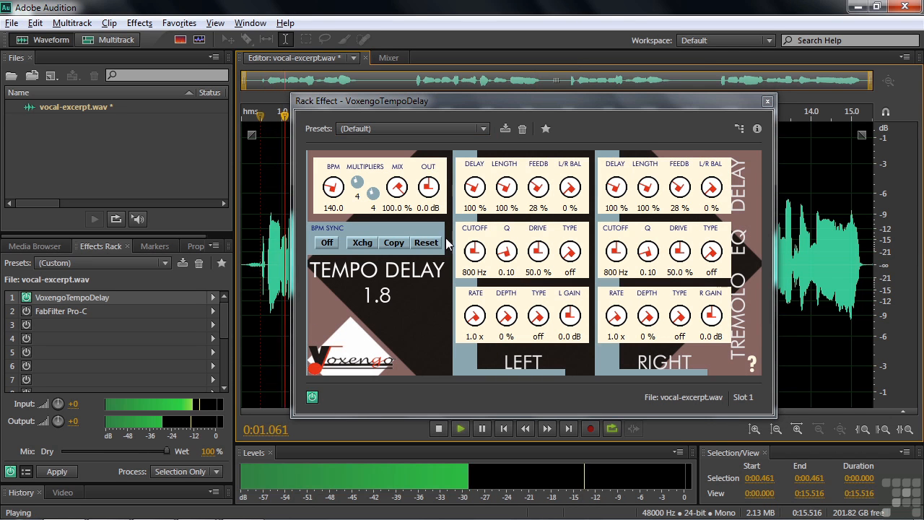
{"action": "left_click", "coordinate": [485, 128]}
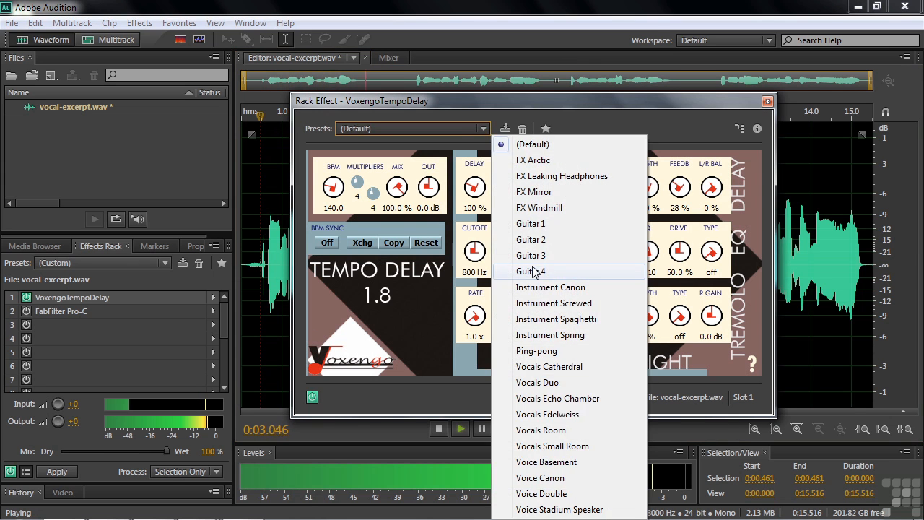
{"action": "left_click", "coordinate": [477, 270]}
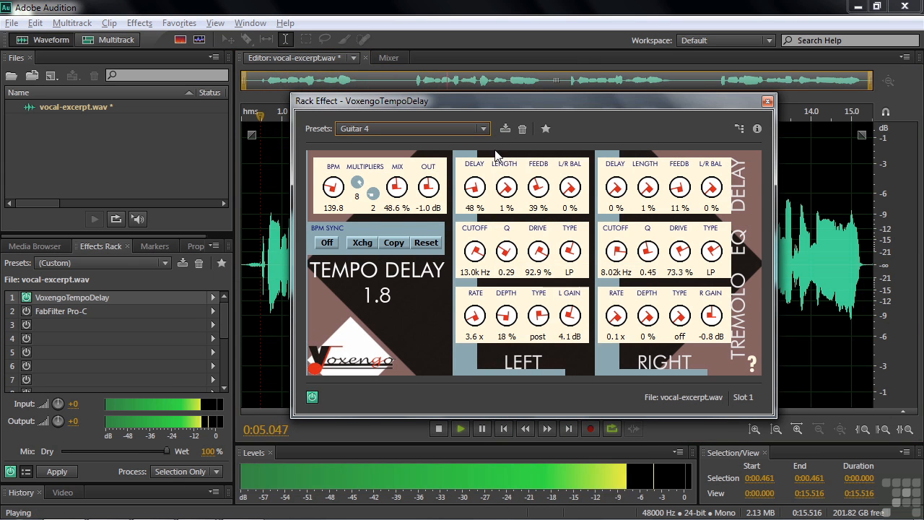
{"action": "left_click", "coordinate": [486, 129]}
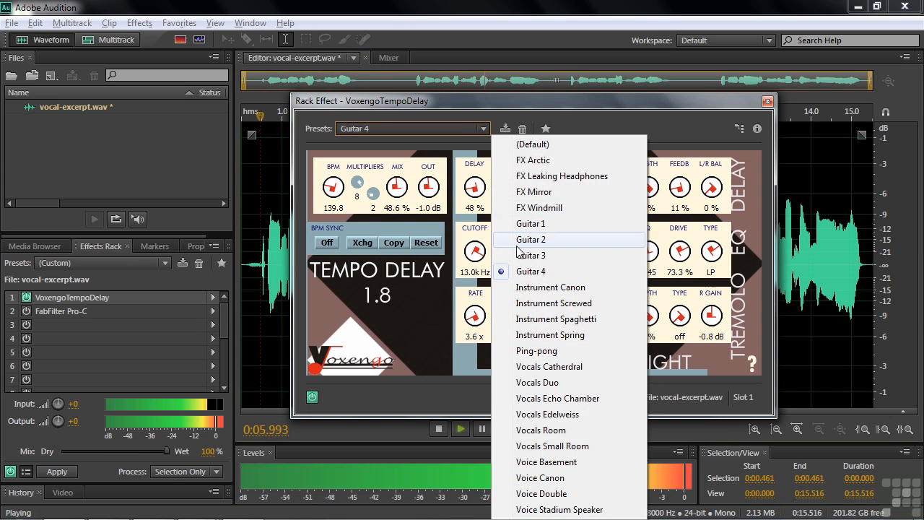
{"action": "left_click", "coordinate": [532, 366]}
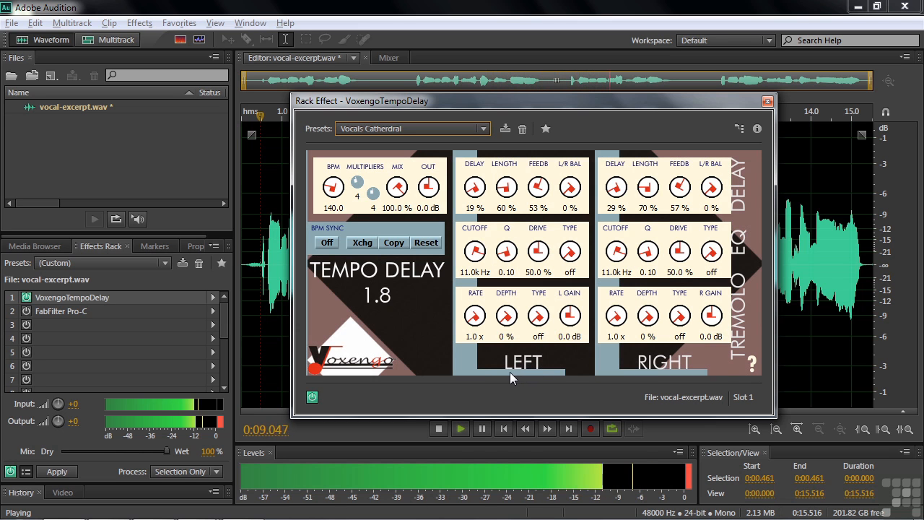
{"action": "key", "text": "space"}
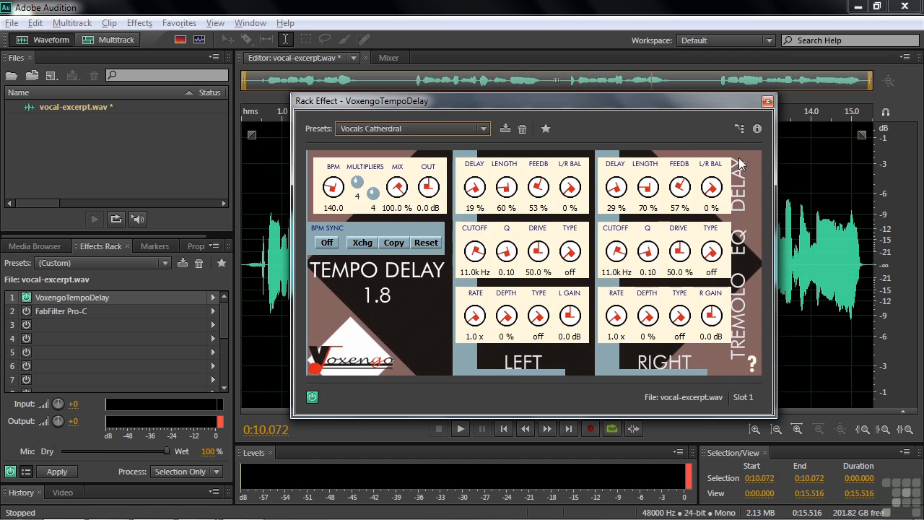
{"action": "left_click", "coordinate": [767, 101]}
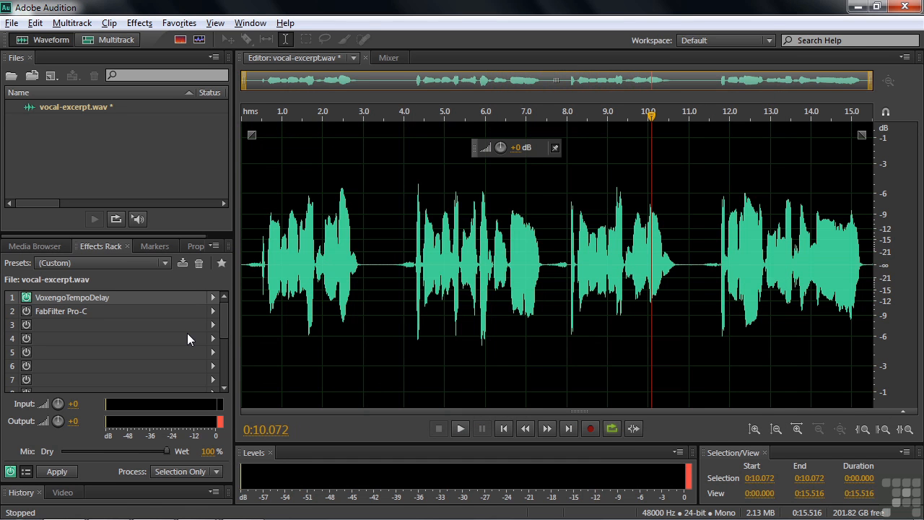